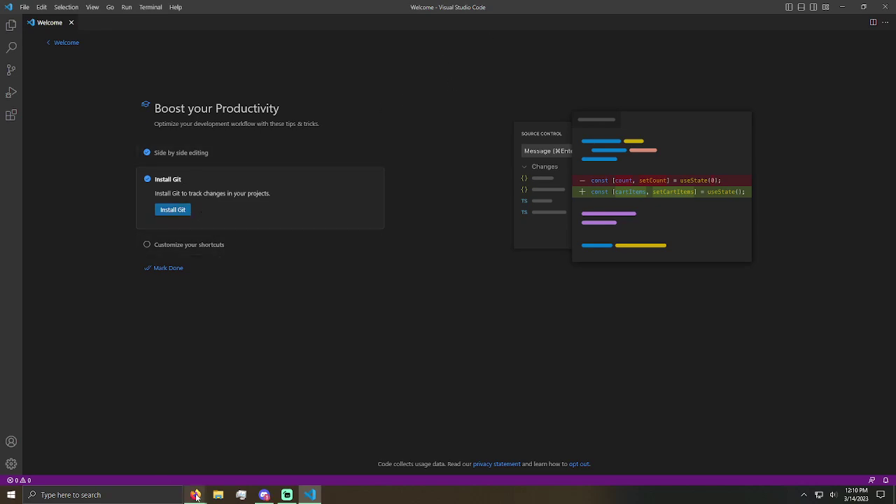
Switch to Firefox and review the Git book's installation instructions, down to the Windows and source sections.
mouse_move(196, 497)
left_click(238, 464)
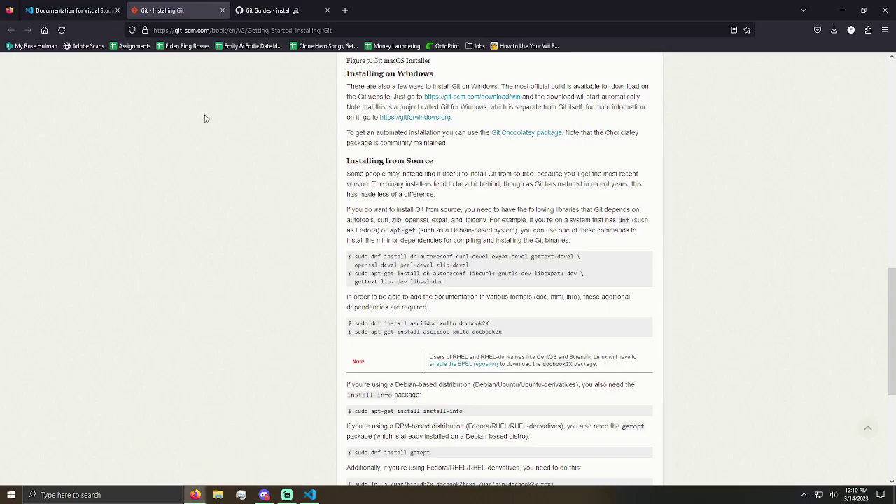
scroll(448, 128, "up", 10)
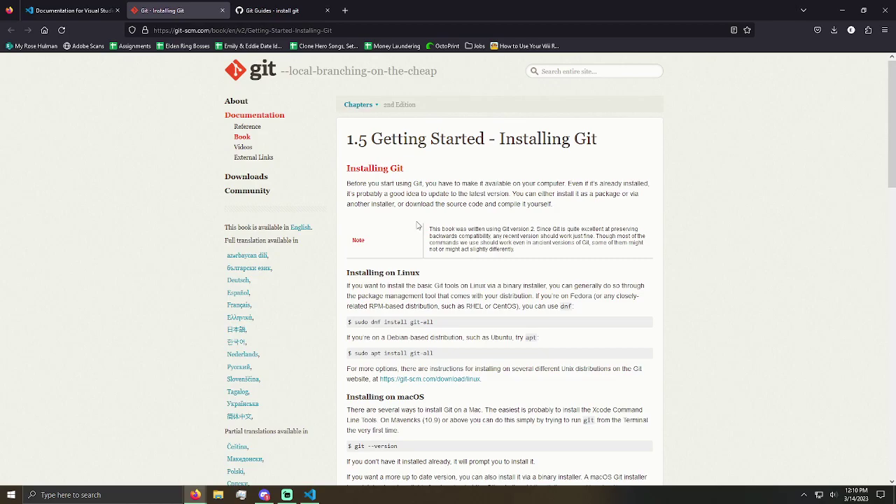
scroll(405, 264, "down", 10)
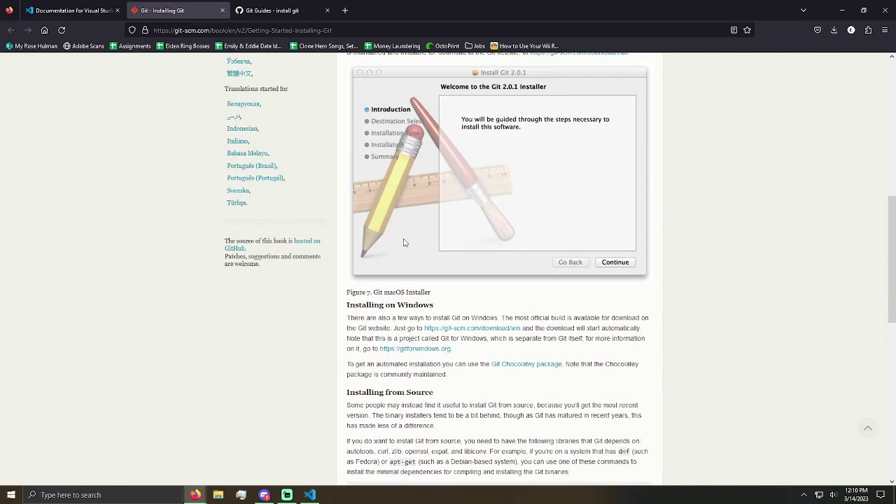
scroll(404, 239, "down", 2)
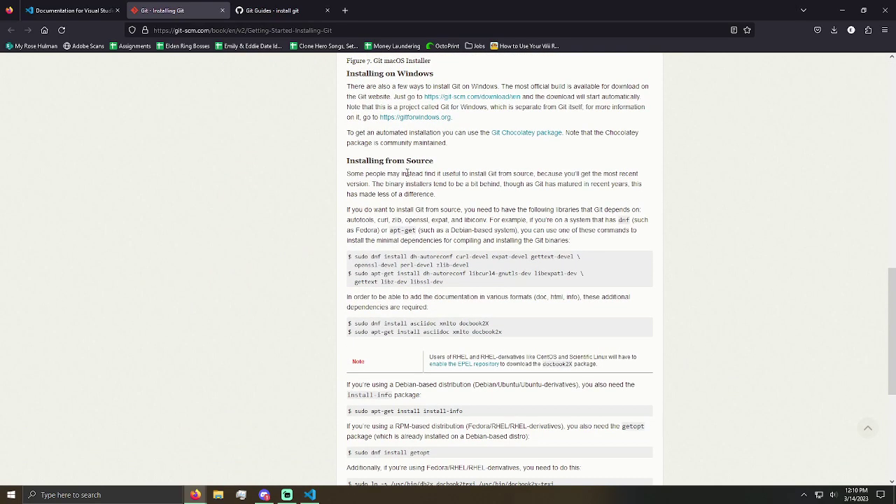
Open the Git for Windows installer page from the GitHub Git Guides install page in a new tab.
left_click(262, 15)
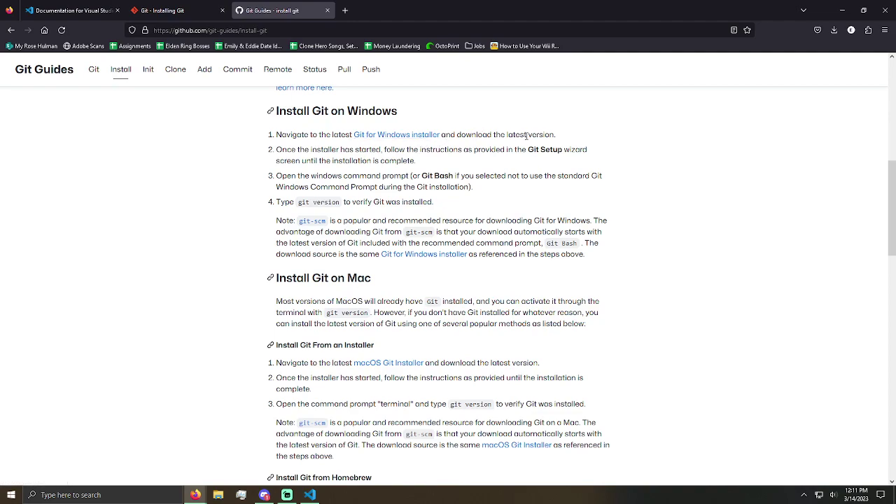
right_click(358, 136)
left_click(406, 145)
left_click(384, 11)
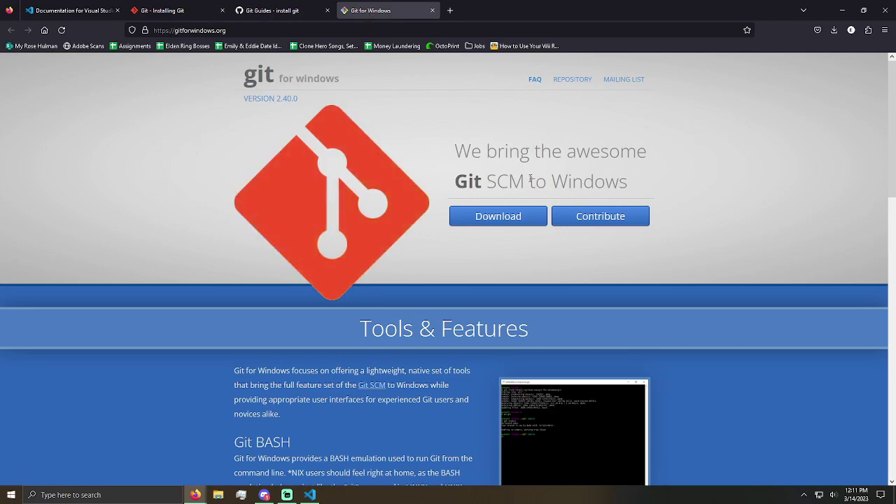
Look over the Git for Windows tools and features, download the installer, and close the site's tab.
scroll(355, 201, "down", 4)
scroll(357, 201, "up", 1)
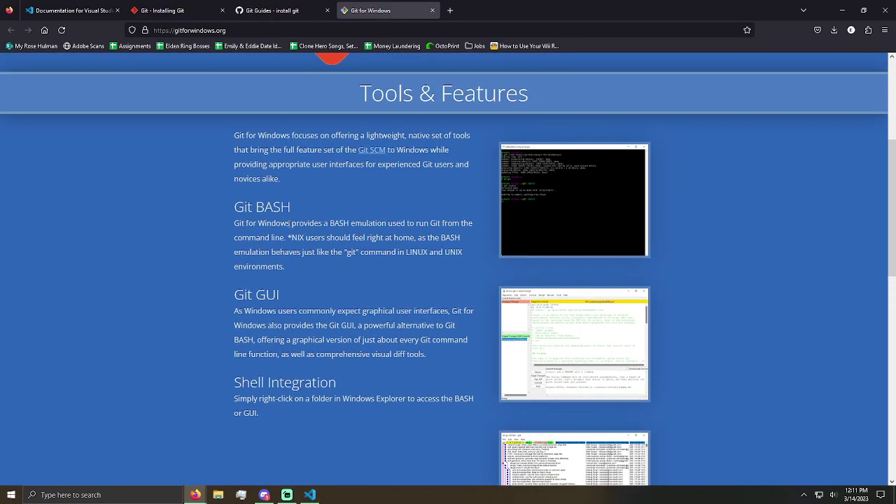
scroll(288, 223, "down", 1)
scroll(289, 222, "up", 4)
left_click(511, 215)
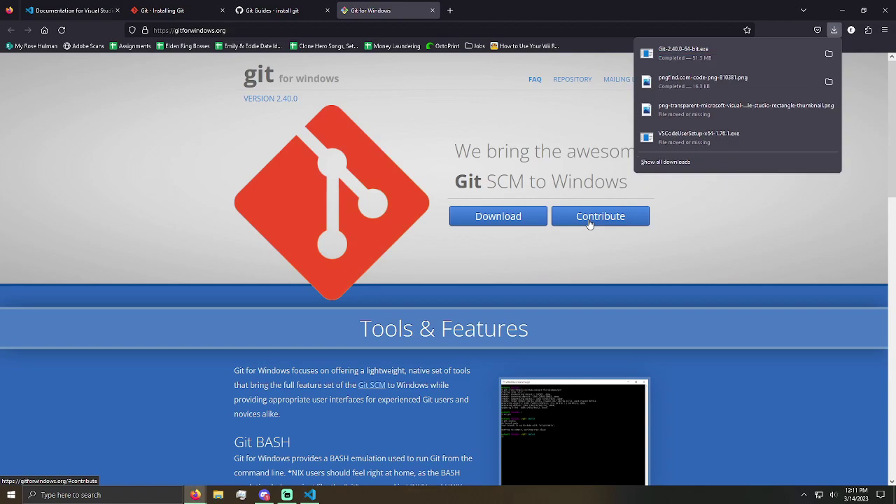
left_click(432, 12)
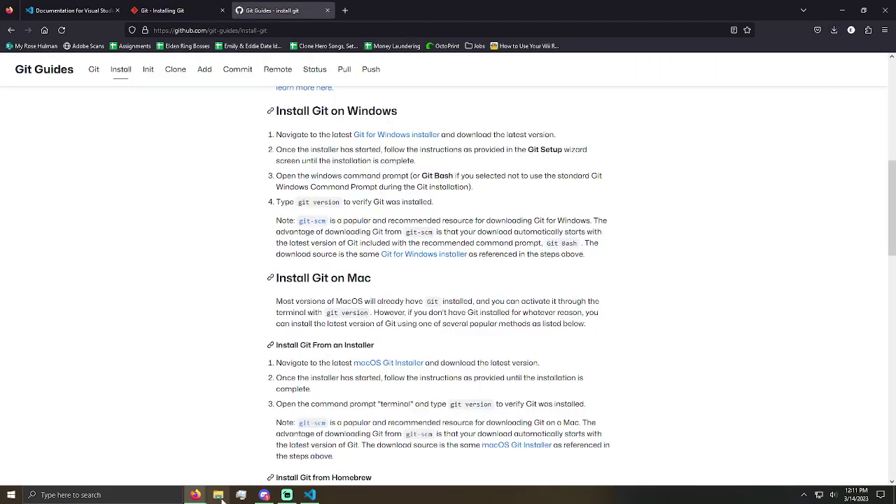
Open the Downloads folder from This PC and run the Git-2.40.0-64-bit installer.
key("super")
type("this")
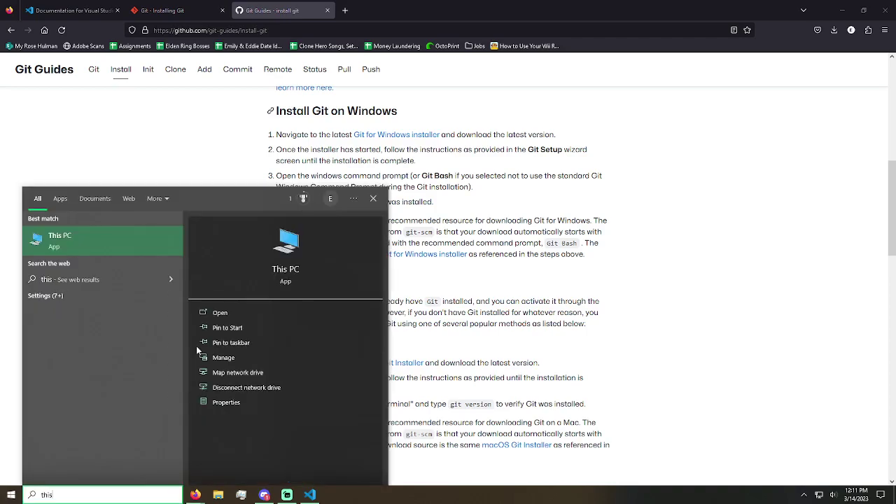
key("Return")
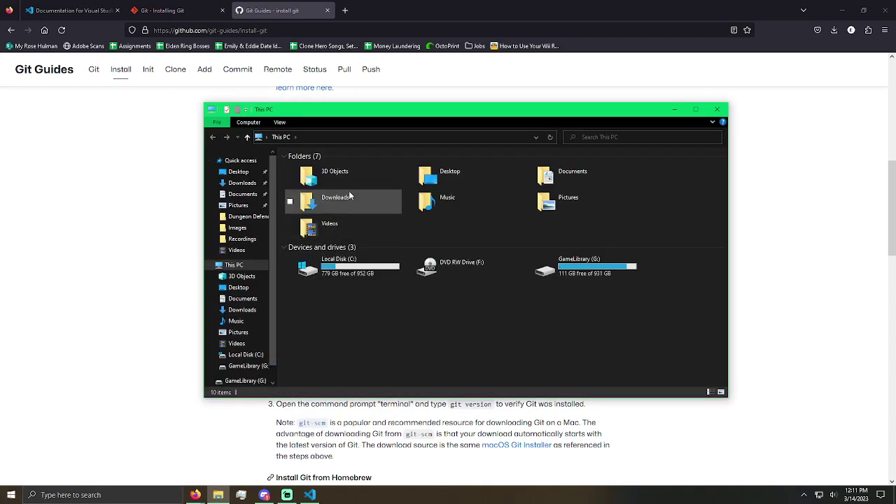
double_click(350, 197)
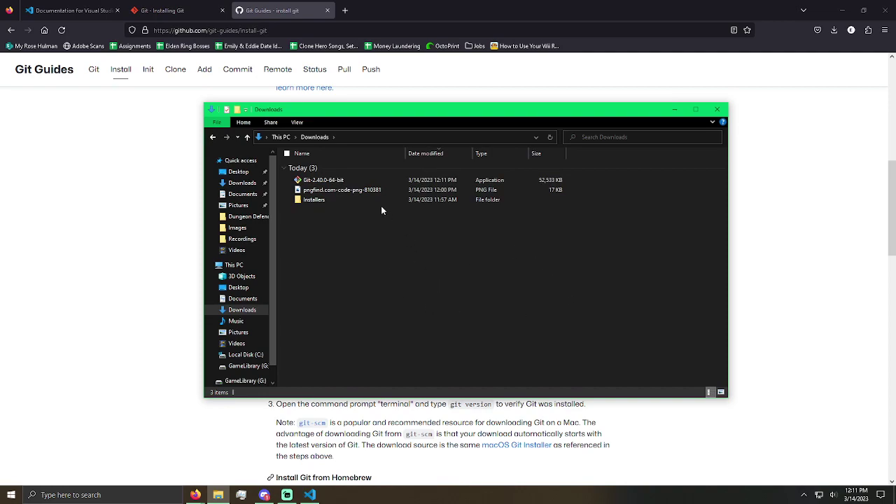
double_click(319, 183)
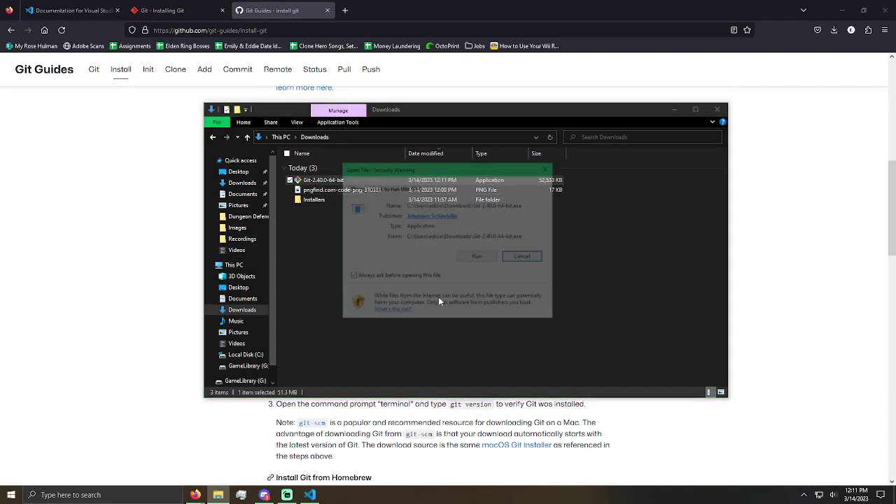
left_click(476, 257)
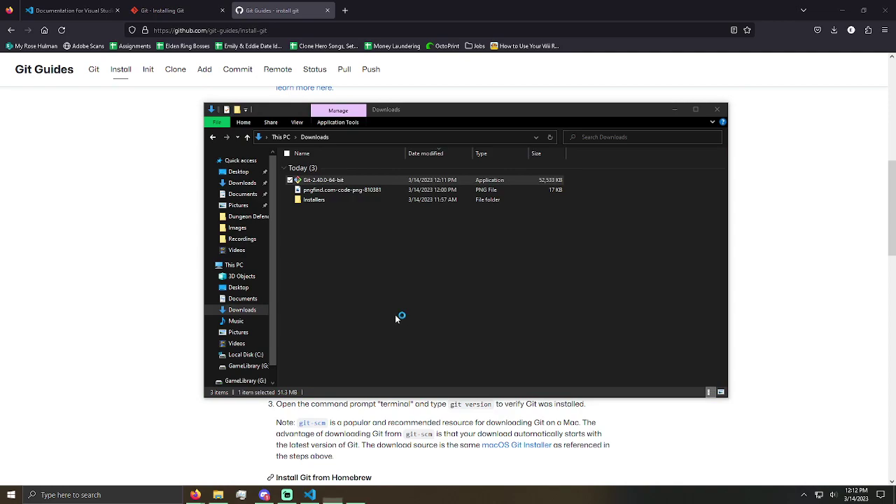
Read through the license information and accept C:\Program Files\Git as the installation folder.
scroll(468, 250, "down", 15)
scroll(466, 243, "down", 20)
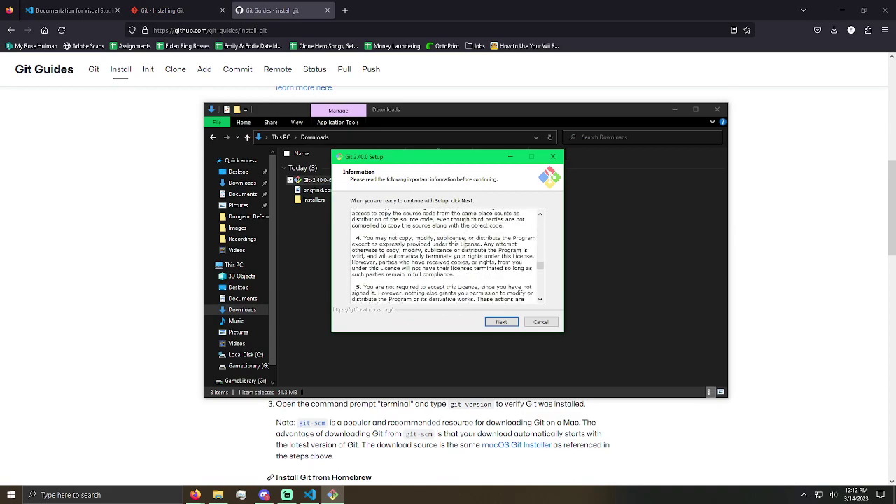
left_click(514, 326)
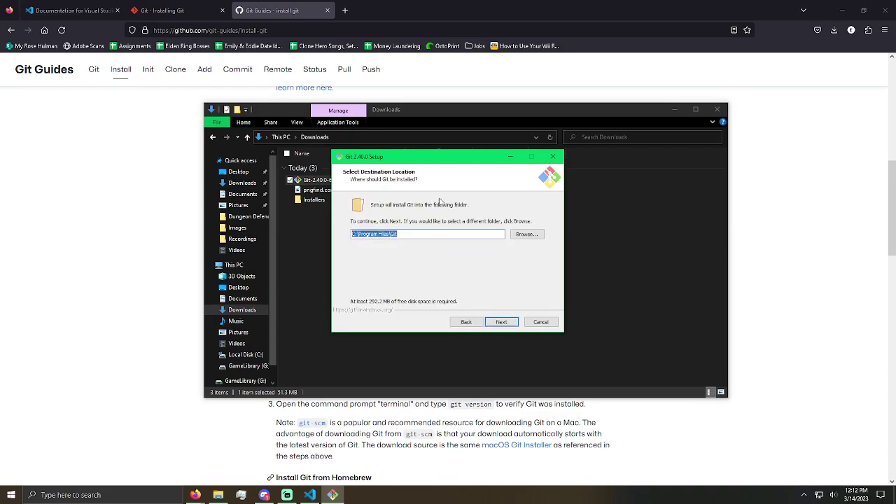
left_click(514, 325)
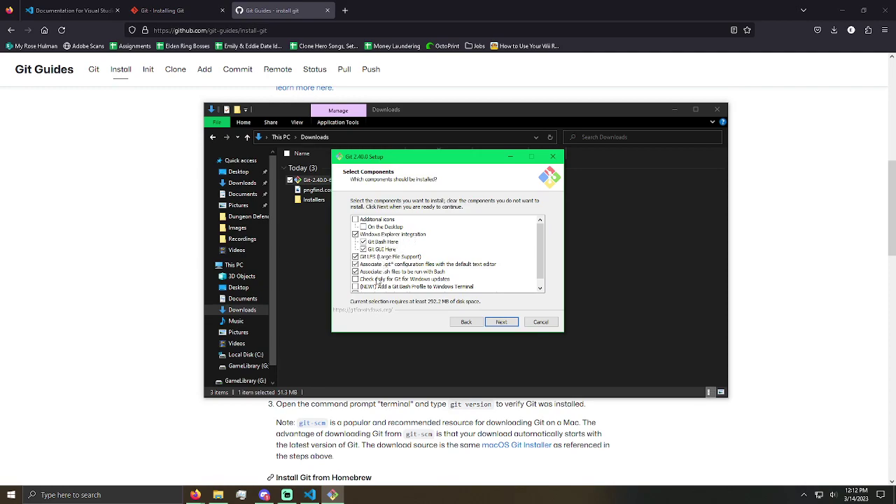
Enable the daily check for Git for Windows updates, disable Git Bash Here, and accept the component selection.
scroll(395, 284, "down", 1)
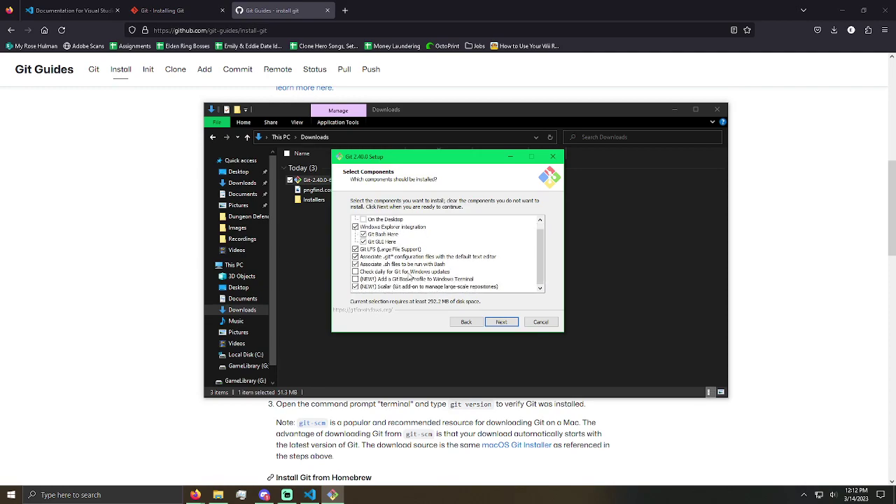
left_click(386, 274)
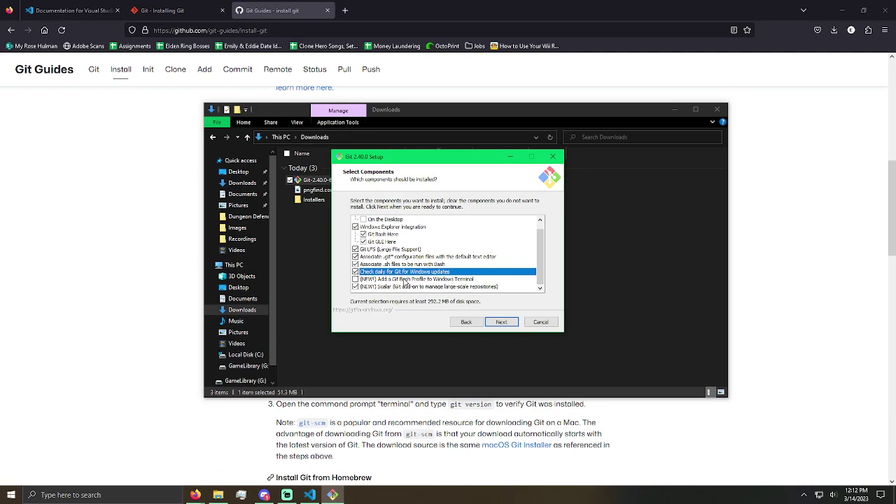
scroll(378, 251, "up", 1)
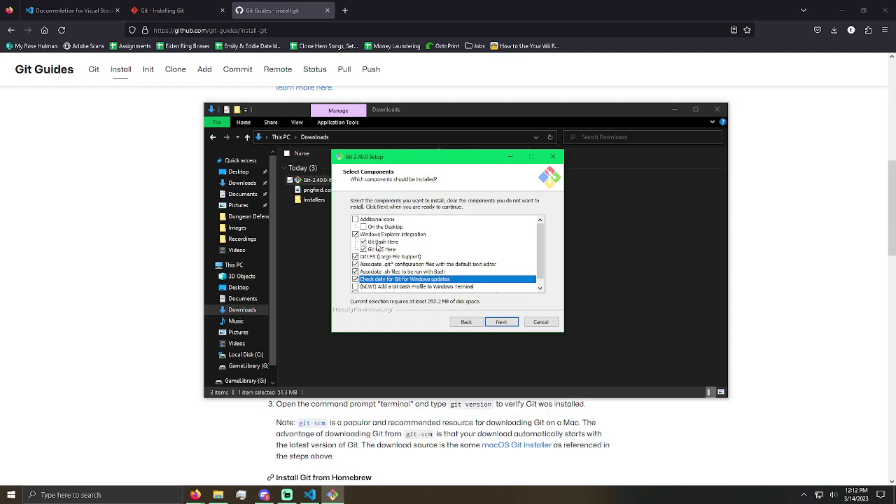
left_click(379, 244)
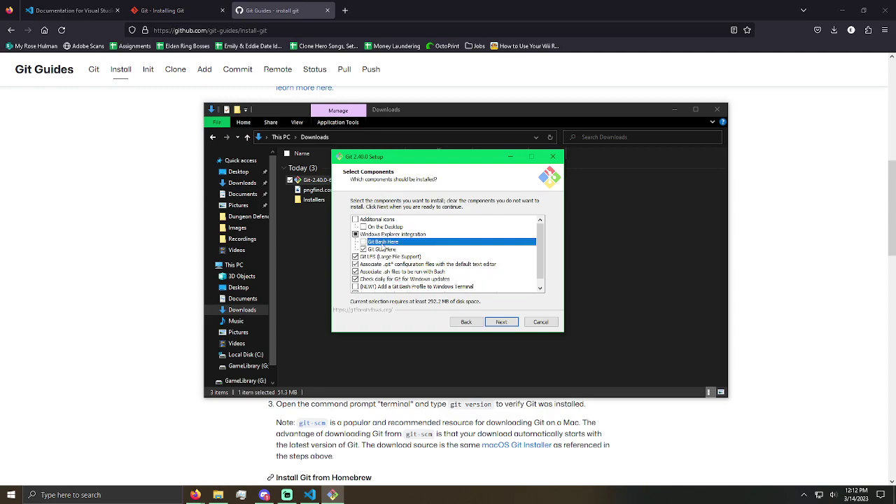
left_click(502, 322)
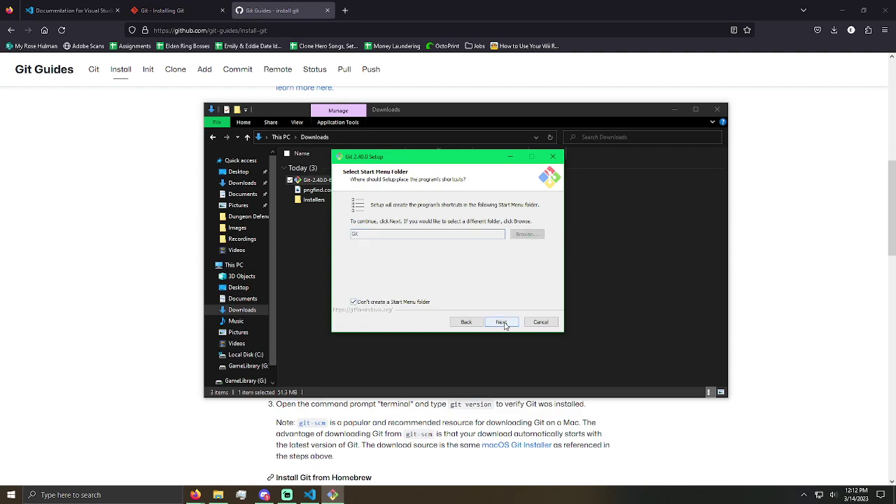
Continue without creating a Start Menu folder and keep Vim as Git's default editor.
left_click(504, 322)
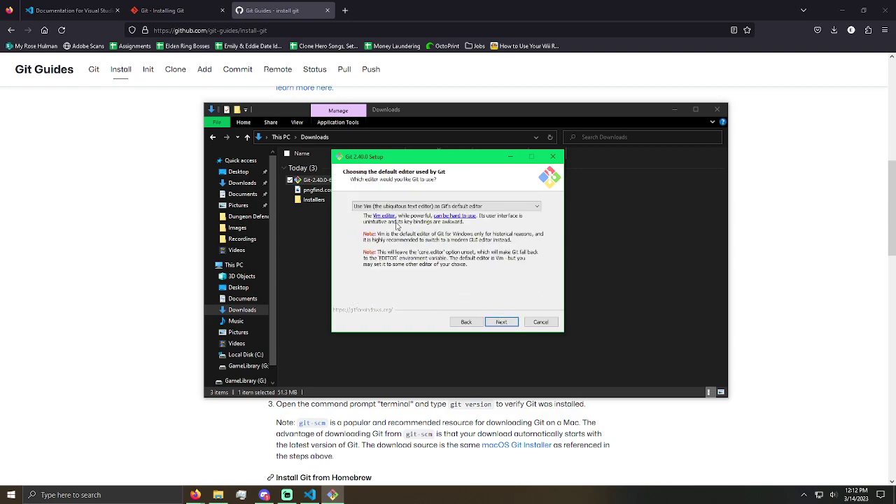
left_click(425, 207)
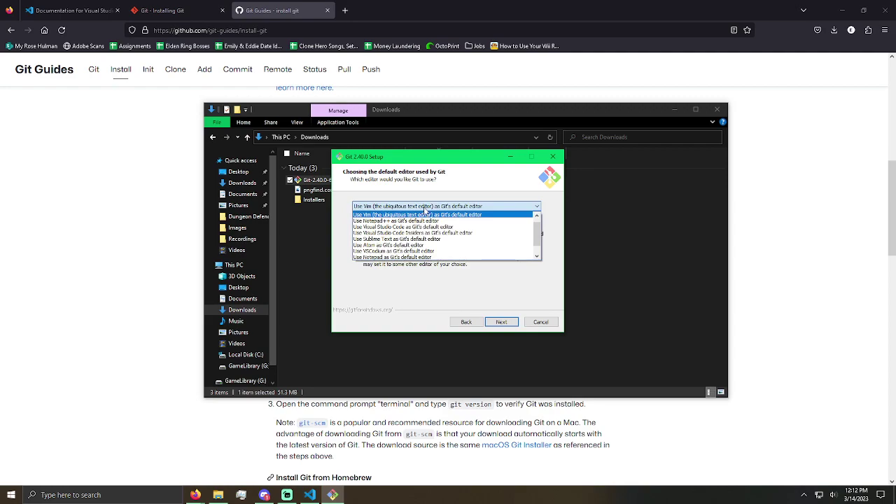
left_click(424, 207)
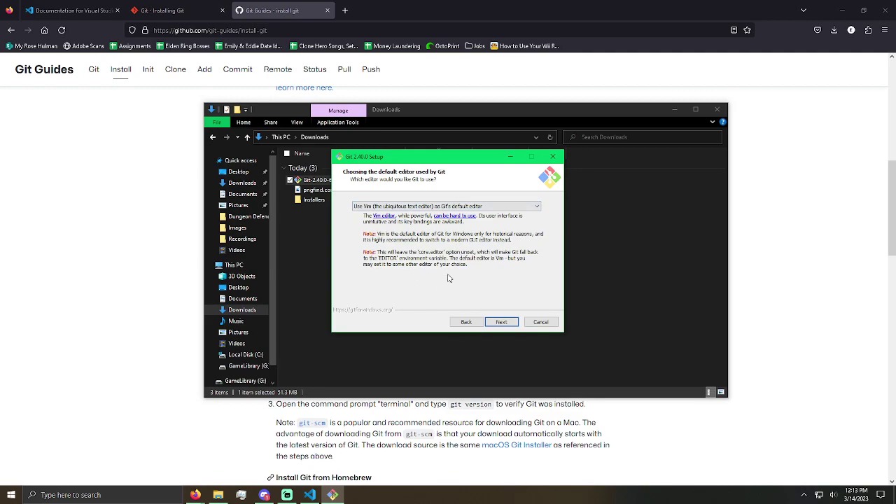
left_click(537, 207)
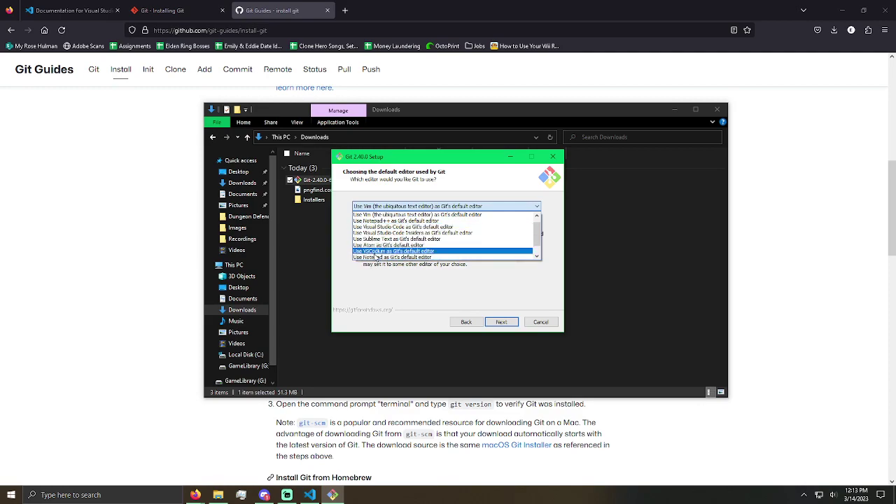
left_click(364, 215)
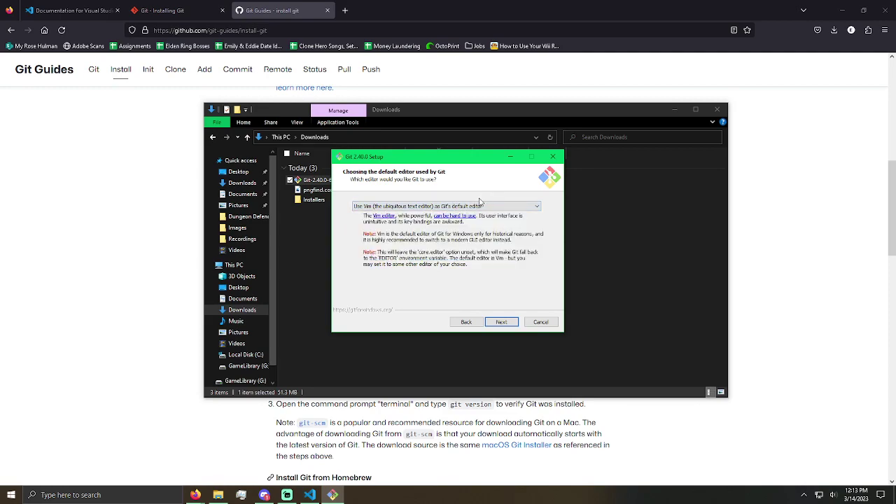
left_click(501, 323)
left_click(509, 325)
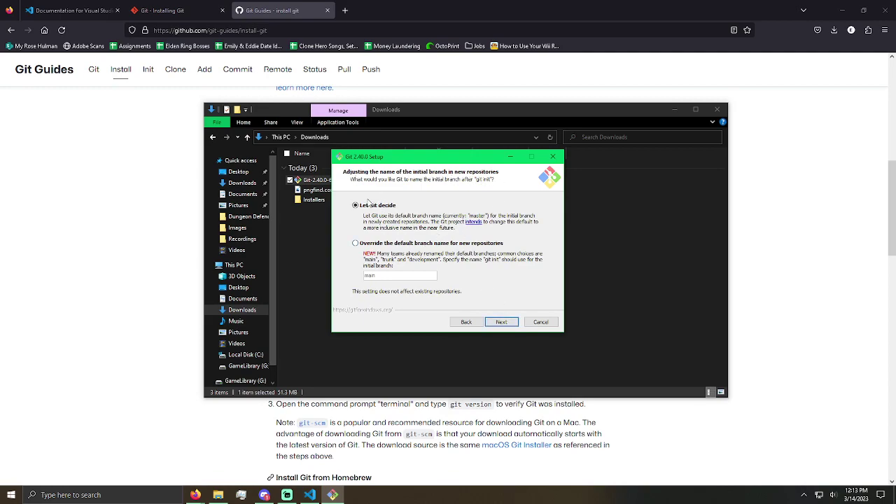
Let Git decide the initial branch name and accept the recommended PATH option for command line and 3rd-party software.
left_click(502, 325)
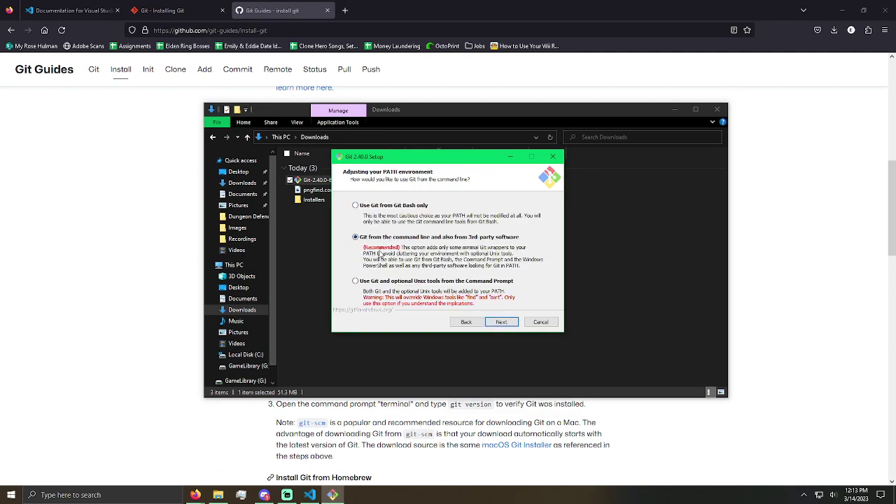
left_click(502, 322)
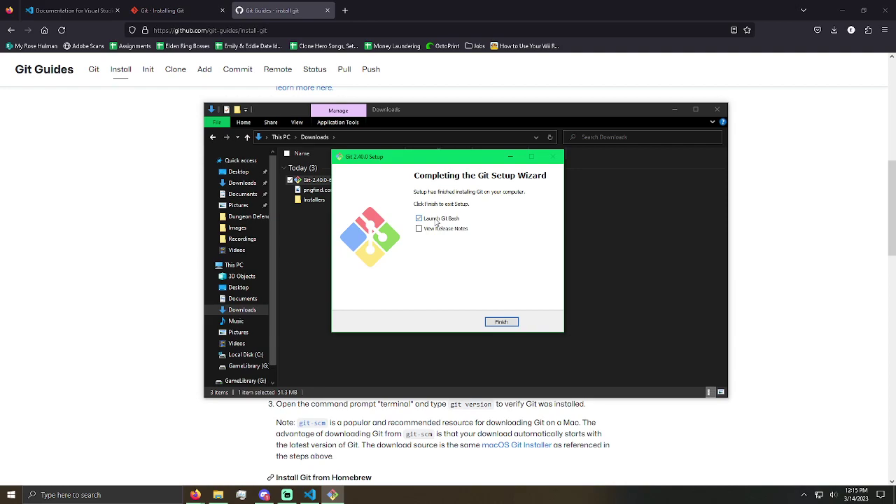
Finish the Git setup with Git Bash launching, and move its terminal window over the Downloads folder.
left_click(501, 323)
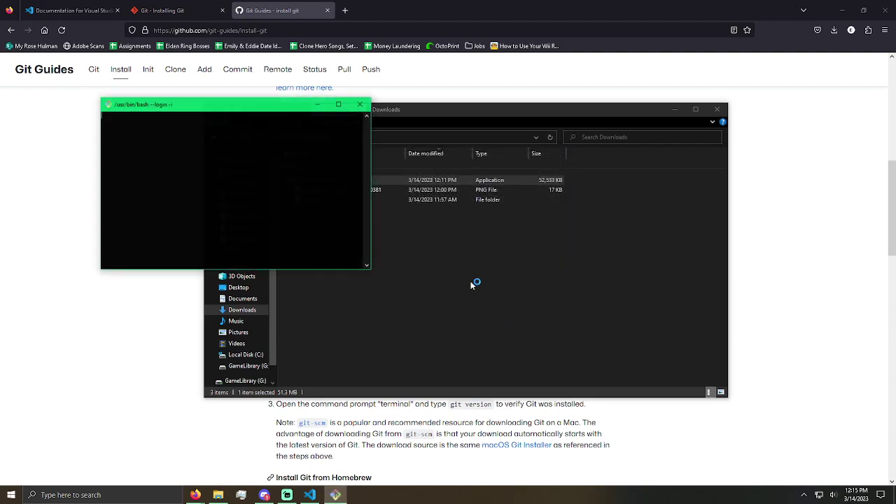
left_click_drag(148, 105, 396, 215)
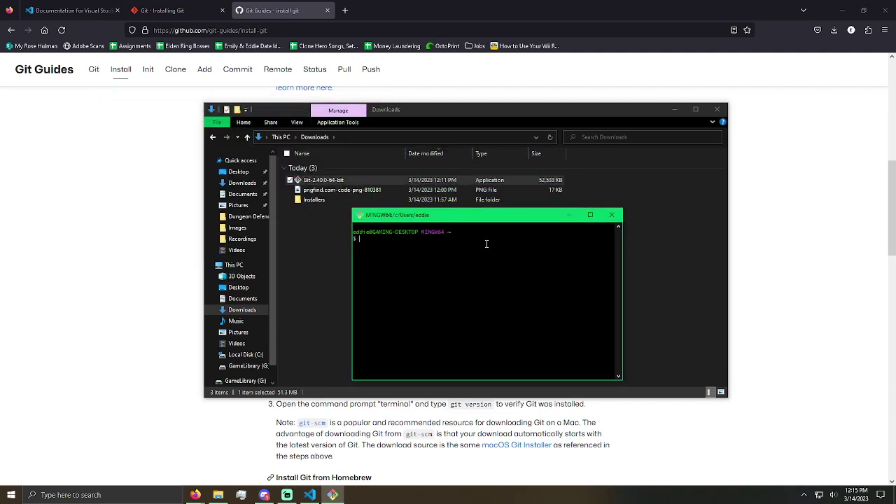